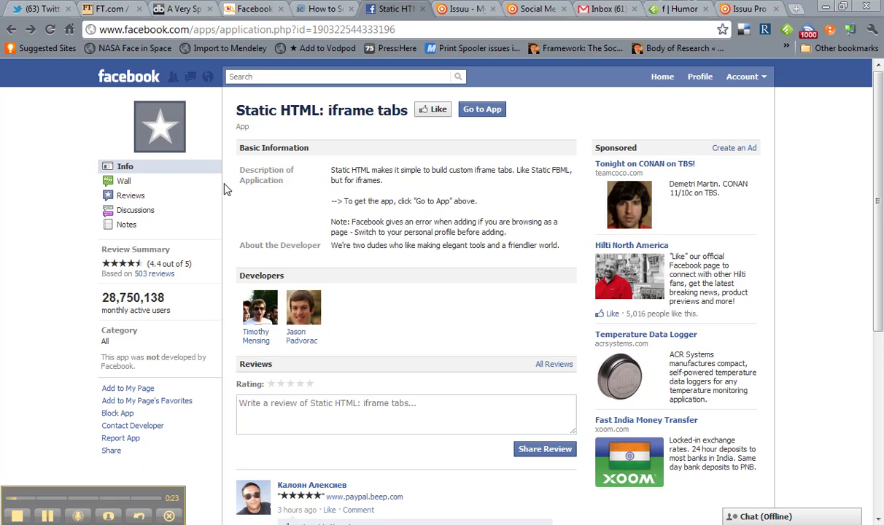
- Switch to the Issuu tab showing My Library with the Social Media Marketing syllabus
click(465, 11)
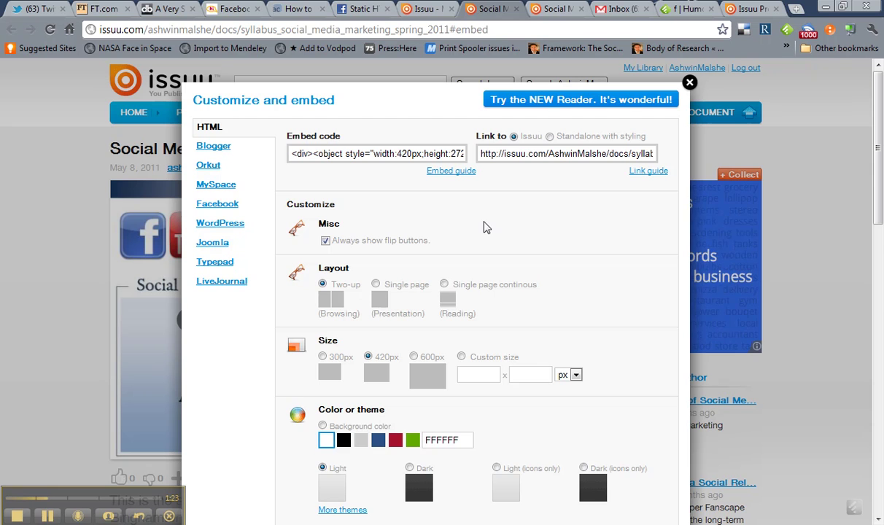
- Set the syllabus embed to single page continuous layout and select its iframe code
click(444, 285)
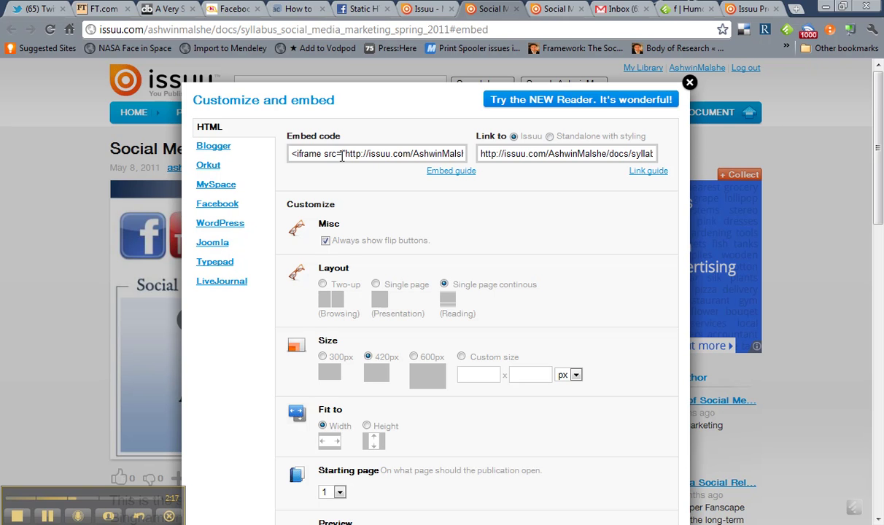
click(341, 156)
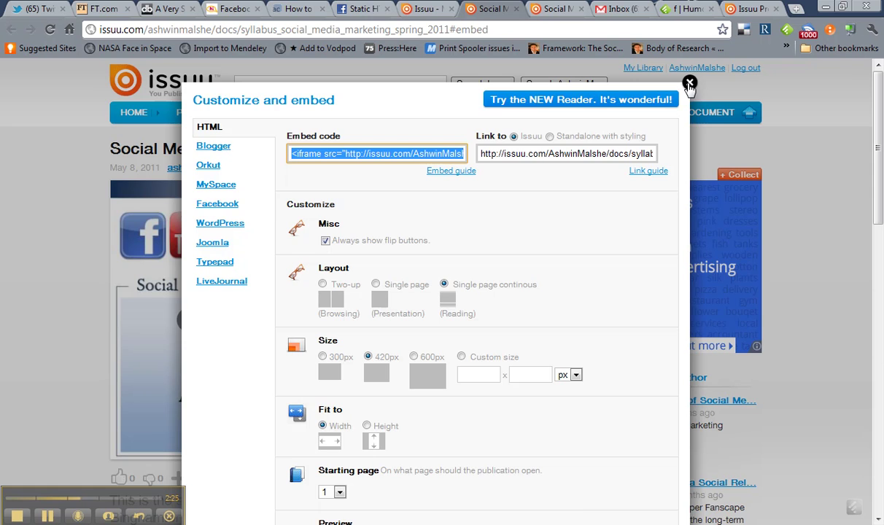
- Paste the syllabus iframe embed code into a new Notepad note and return to the browser
click(689, 83)
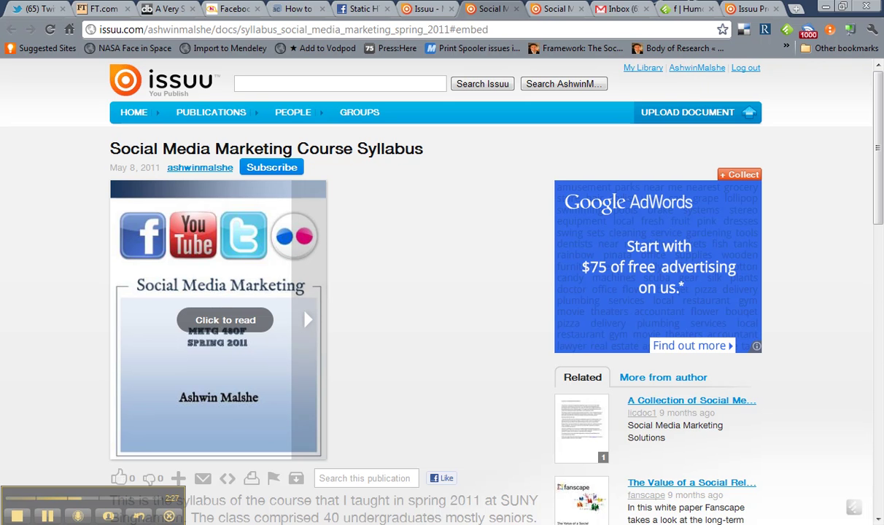
click(445, 467)
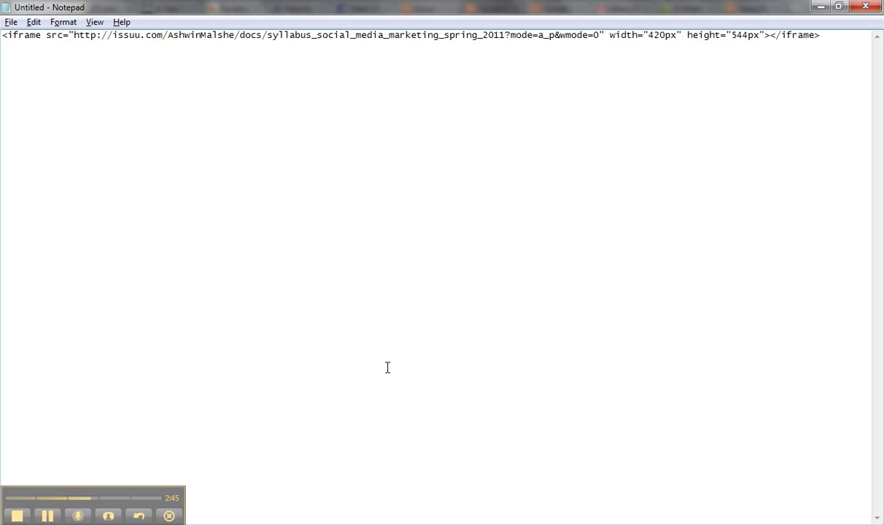
key(alt+Tab)
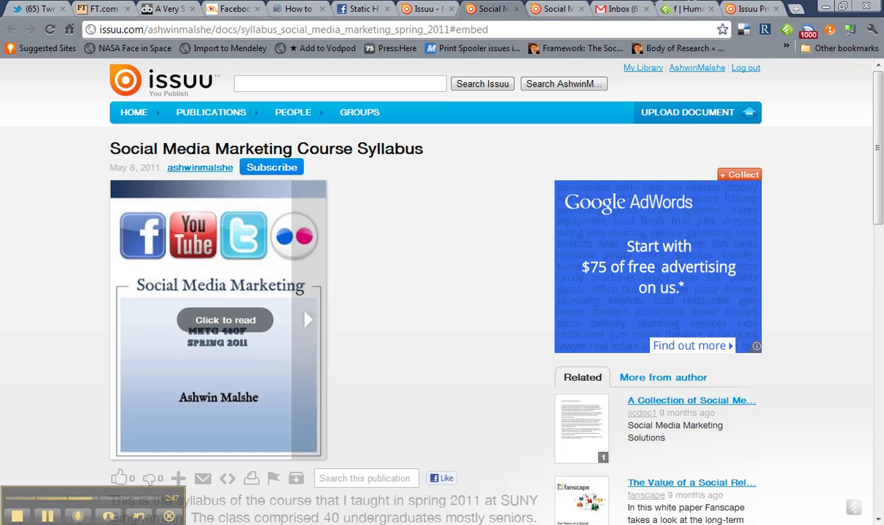
- Return to the Static HTML: iframe tabs app page in Facebook
click(348, 11)
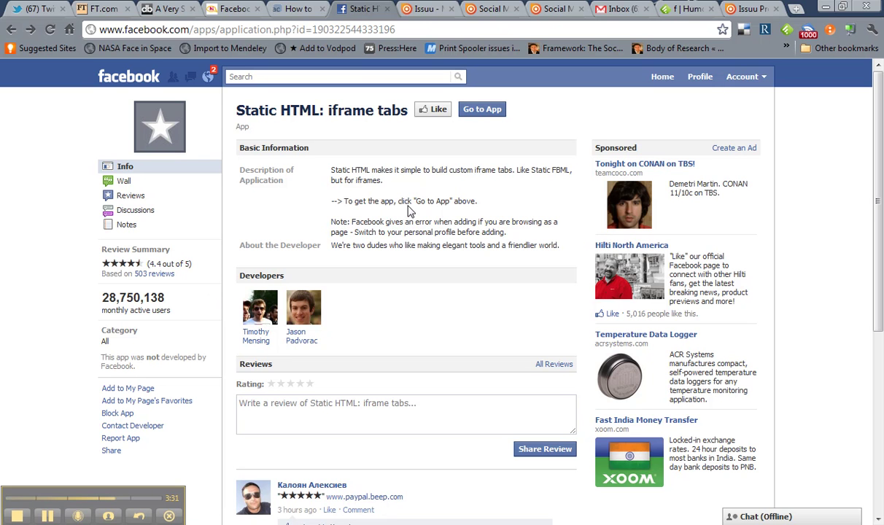
- Start adding Static HTML: iframe tabs to the Social Media Marketing page
click(483, 113)
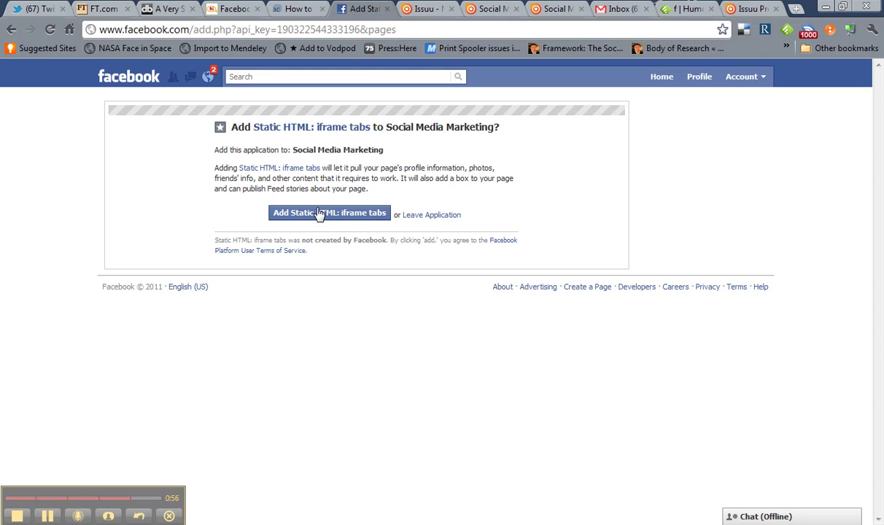
- Confirm adding Static HTML: iframe tabs to the Social Media Marketing page
click(329, 219)
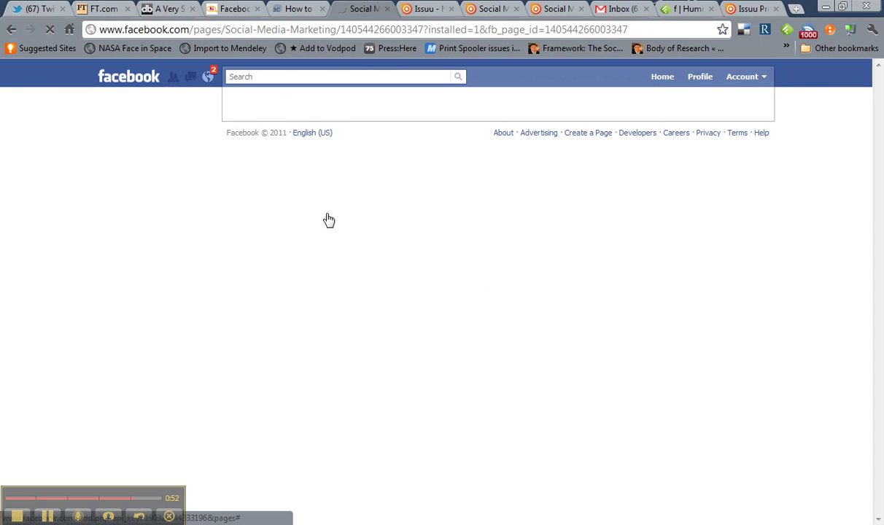